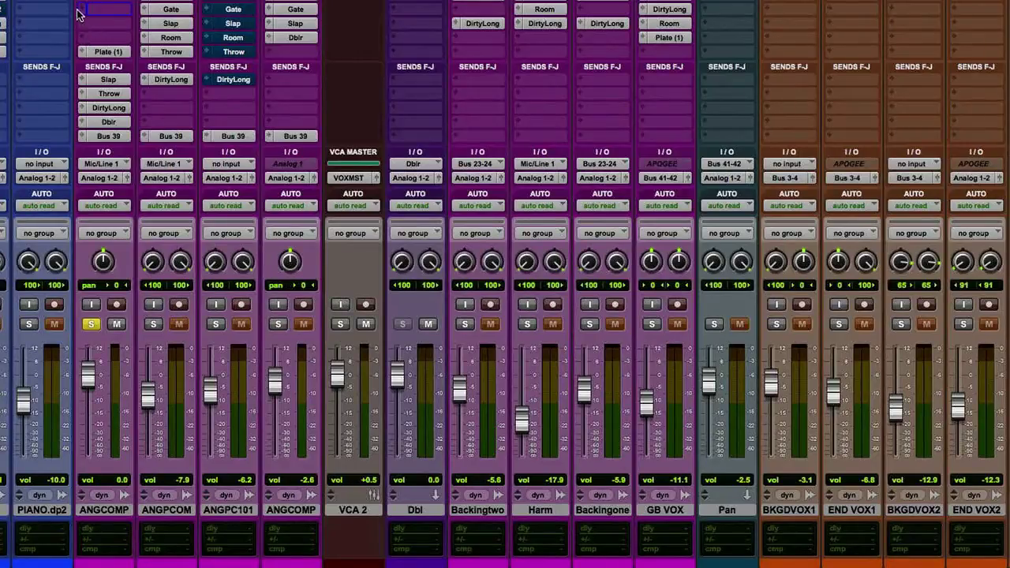
Add a send on ANGCOMP routed to the Analog 3 (Mono) output and select the ANGCOMP track
{"action": "left_click", "coordinate": [82, 11]}
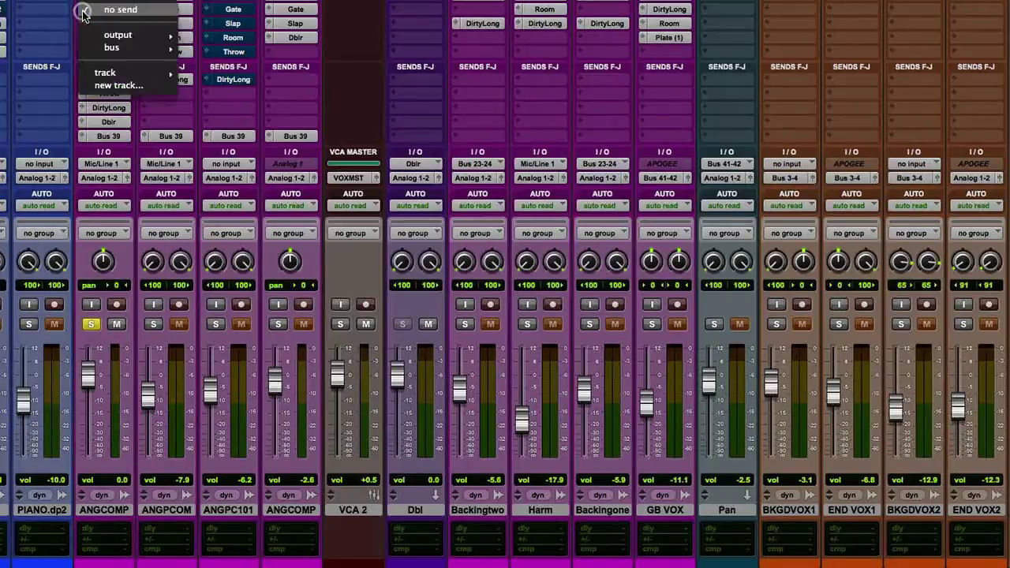
{"action": "mouse_move", "coordinate": [126, 39]}
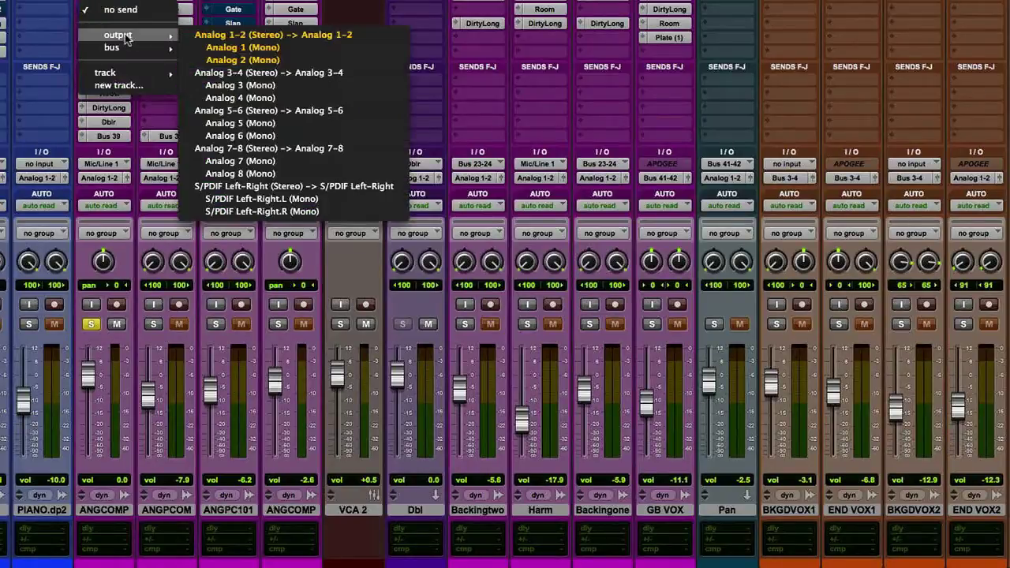
{"action": "left_click", "coordinate": [244, 87]}
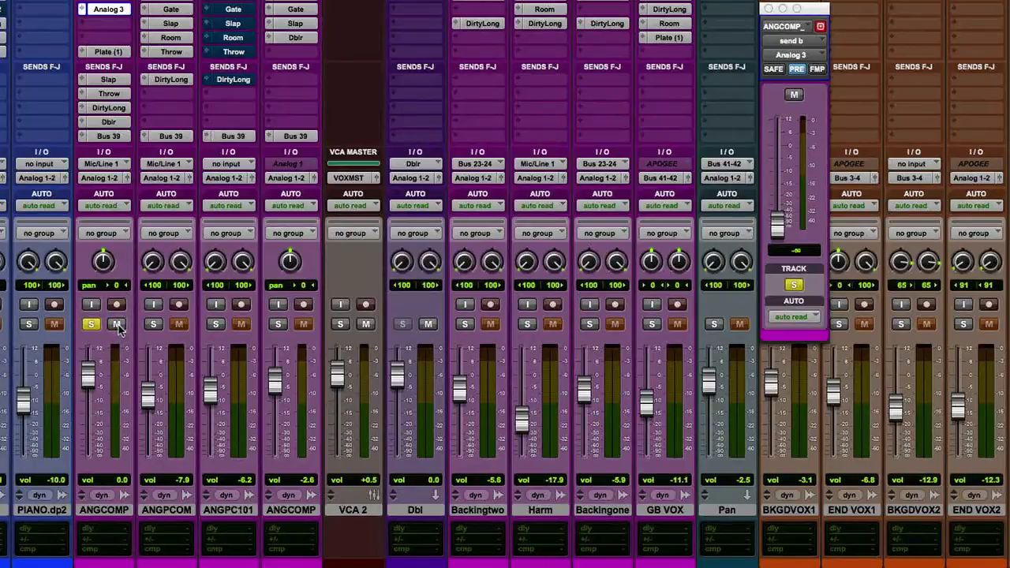
{"action": "left_click", "coordinate": [111, 510]}
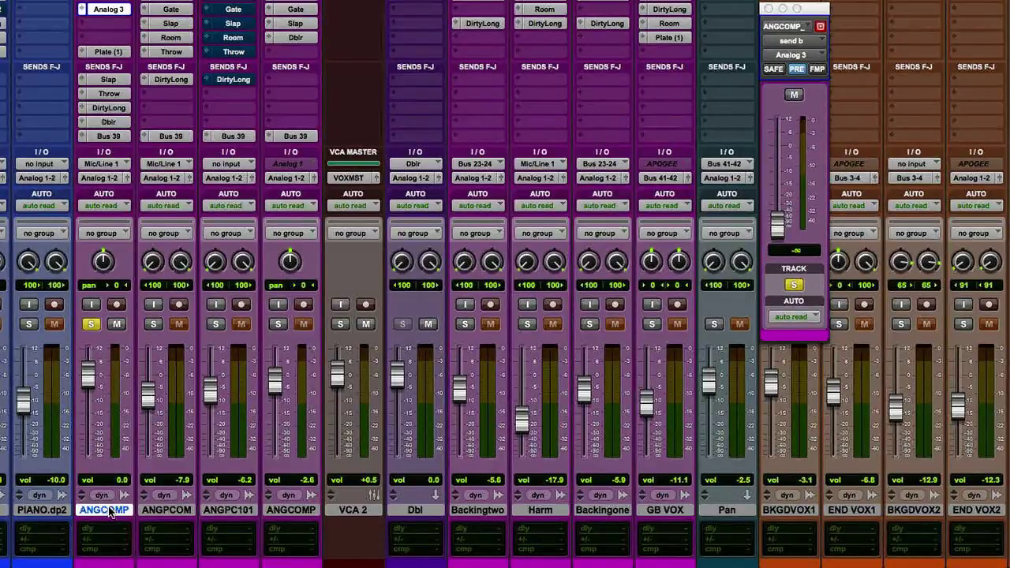
{"action": "key", "text": "super+shift+n"}
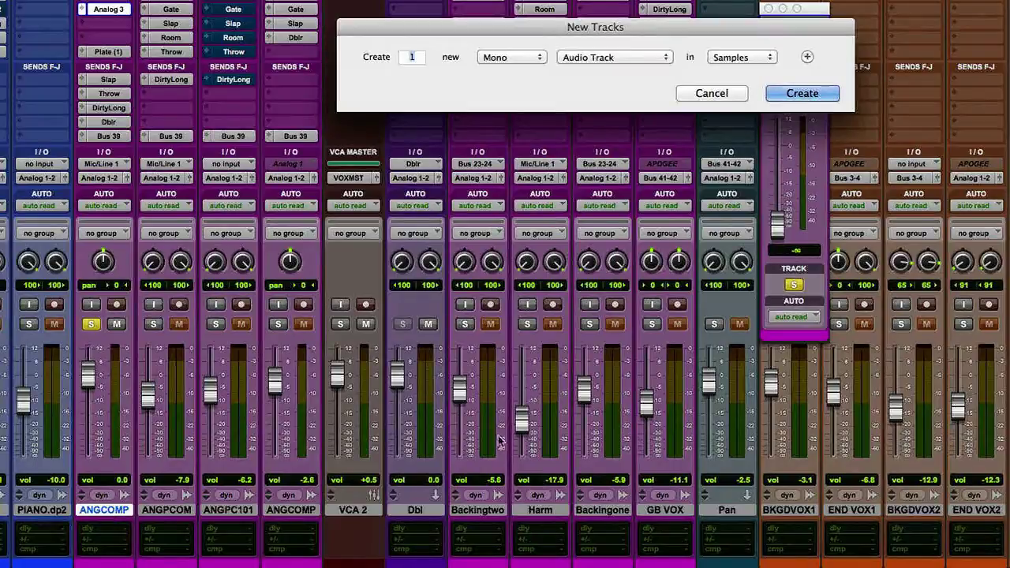
Create one mono audio track, Audio 2, with input Mic/Line 2 (Mono) and input monitoring on
{"action": "left_click", "coordinate": [801, 93]}
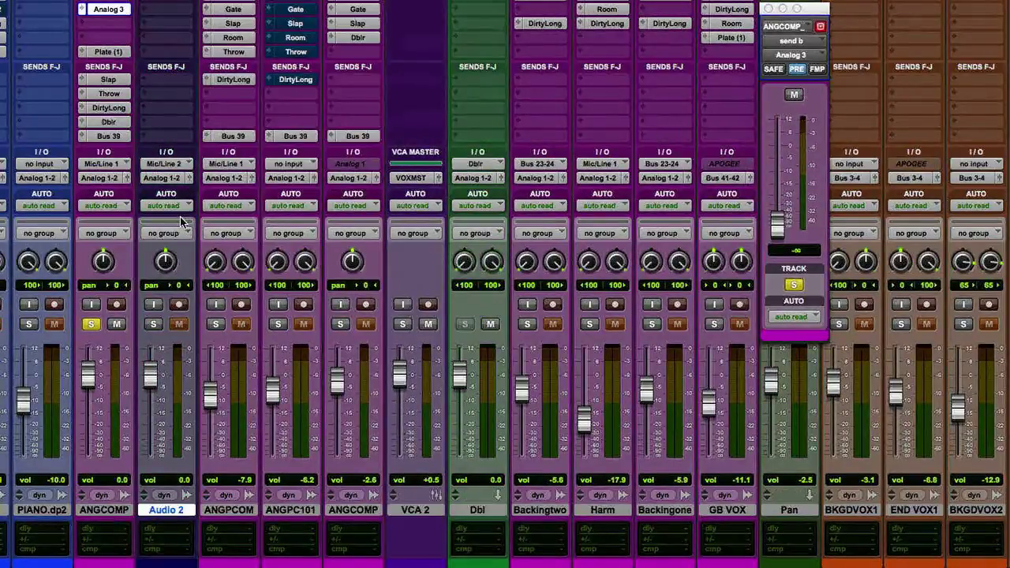
{"action": "left_click", "coordinate": [175, 165]}
{"action": "mouse_move", "coordinate": [175, 166]}
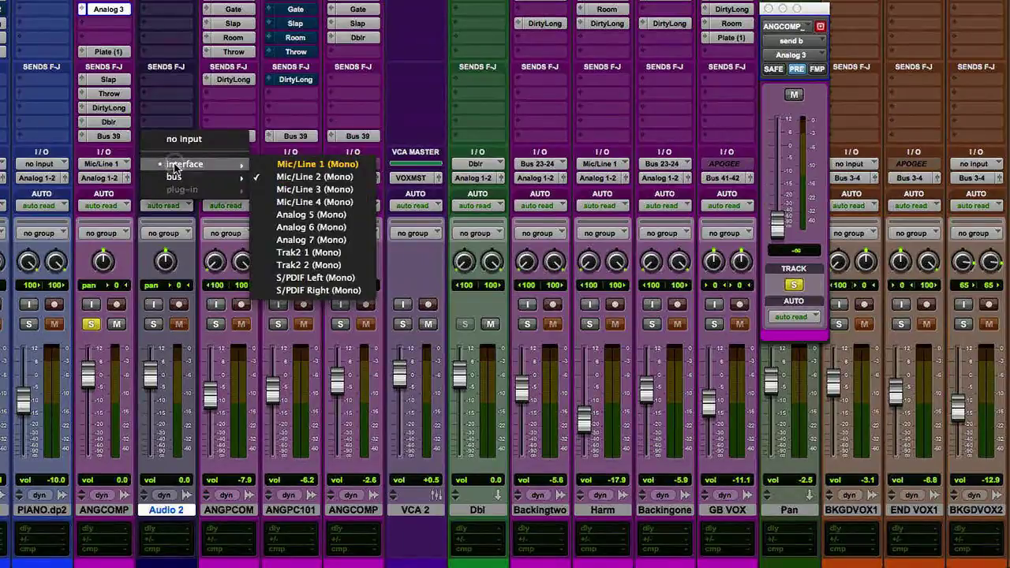
{"action": "left_click", "coordinate": [320, 177]}
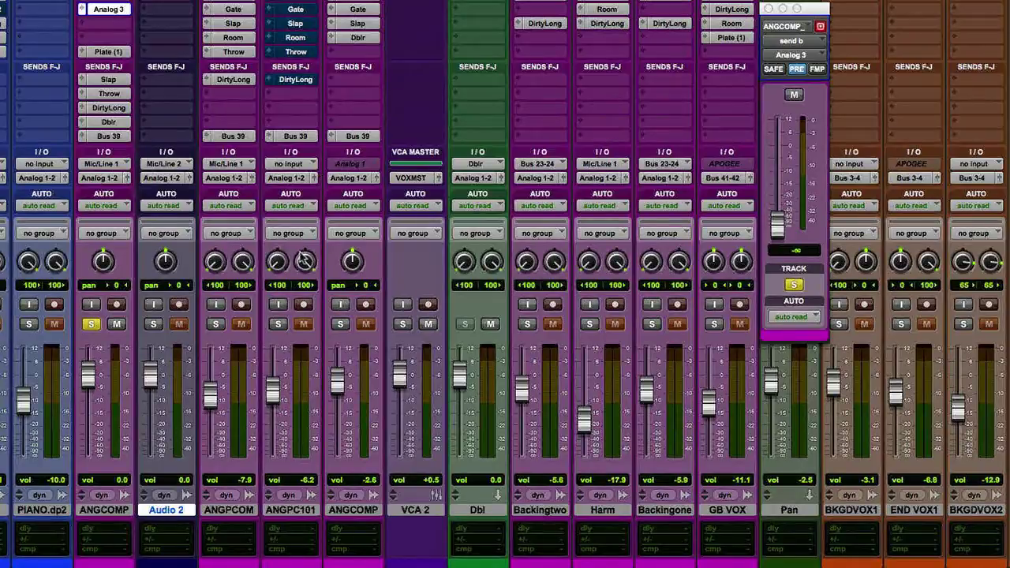
{"action": "left_click", "coordinate": [154, 305]}
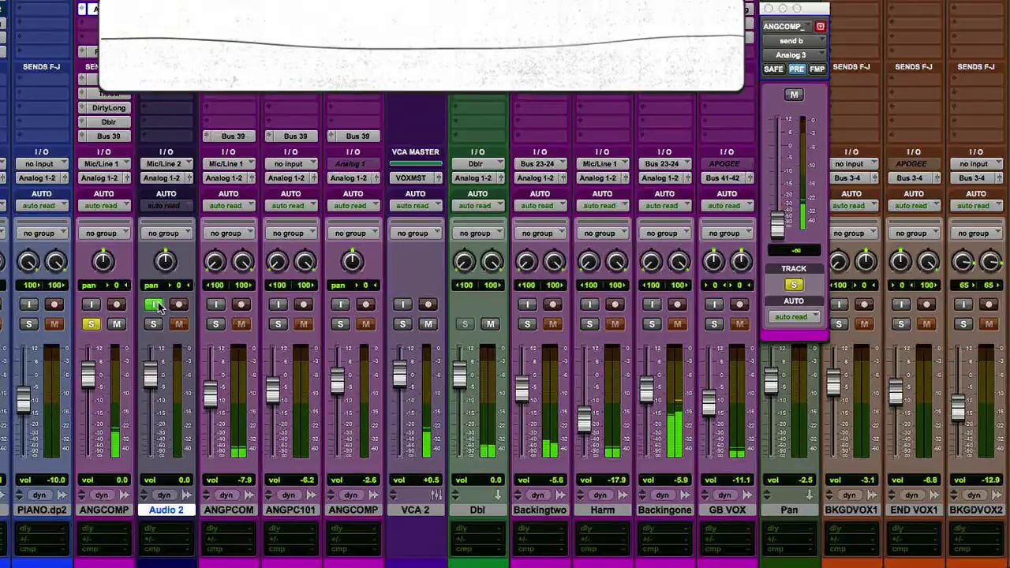
Raise the ANGCOMP send to Analog 3 to about -3.4 dB and solo Audio 2 during playback
{"action": "left_click_drag", "start_coordinate": [780, 223], "coordinate": [783, 175]}
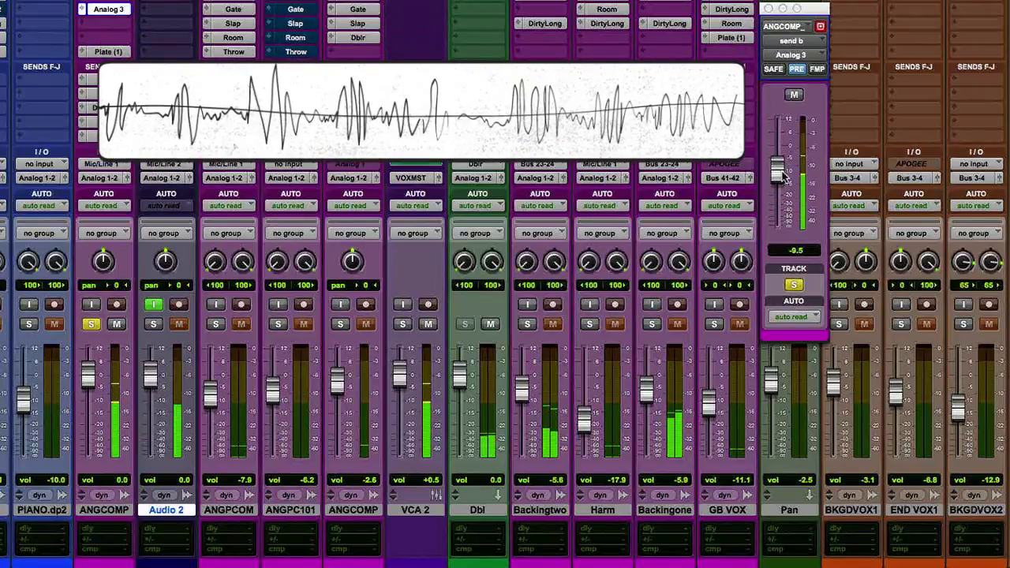
{"action": "left_click", "coordinate": [153, 324]}
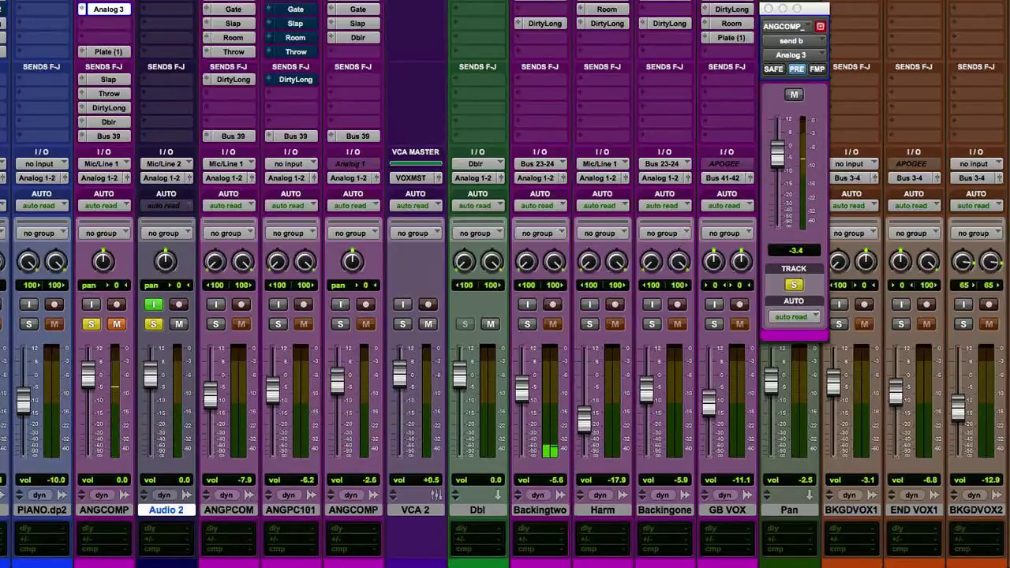
{"action": "key", "text": "super+equal"}
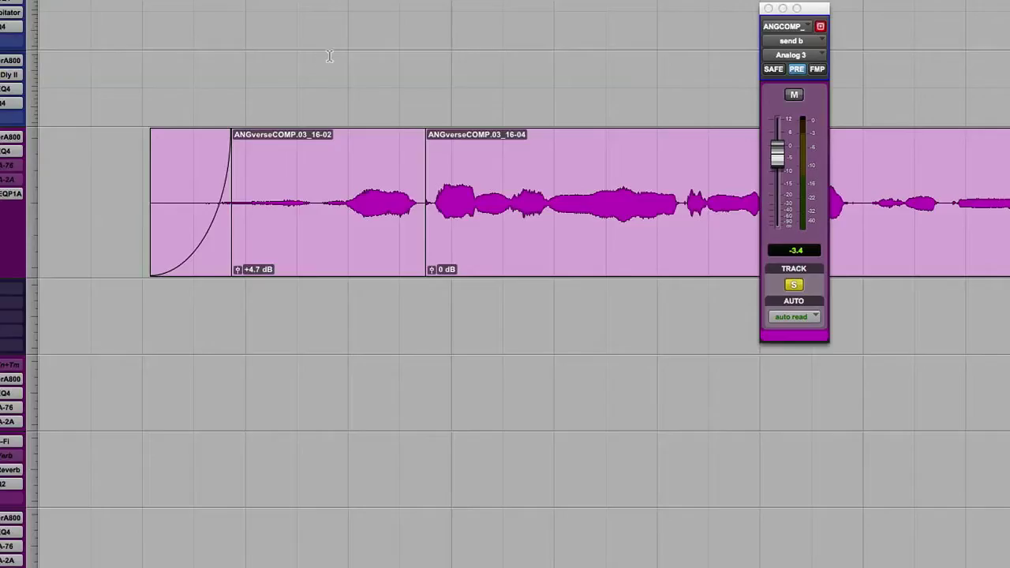
Make the vocal track height large and rename the new track 'VOX Fill'
{"action": "left_click", "coordinate": [35, 335]}
{"action": "left_click", "coordinate": [56, 349]}
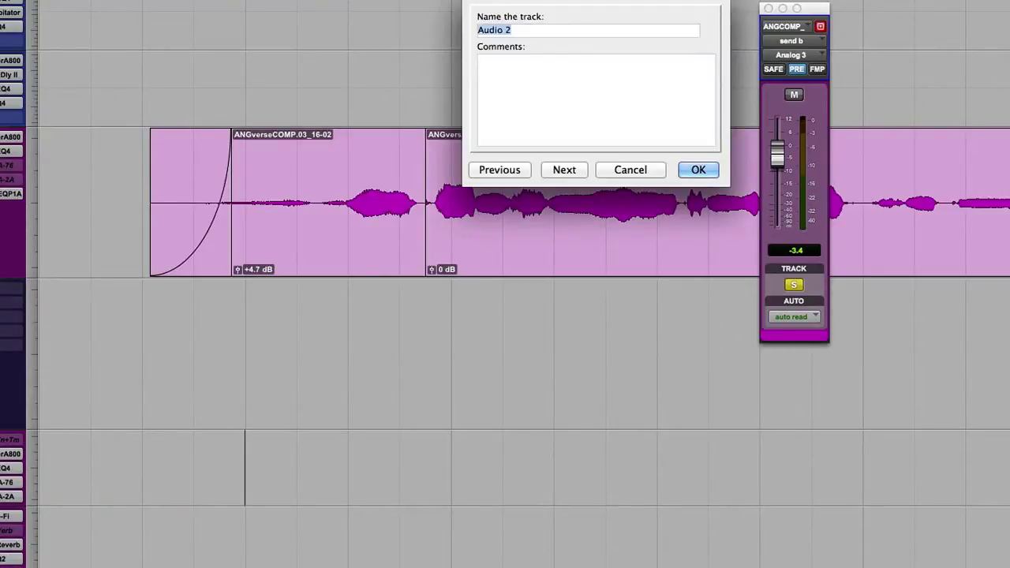
{"action": "type", "text": "VOX Fill"}
{"action": "key", "text": "Return"}
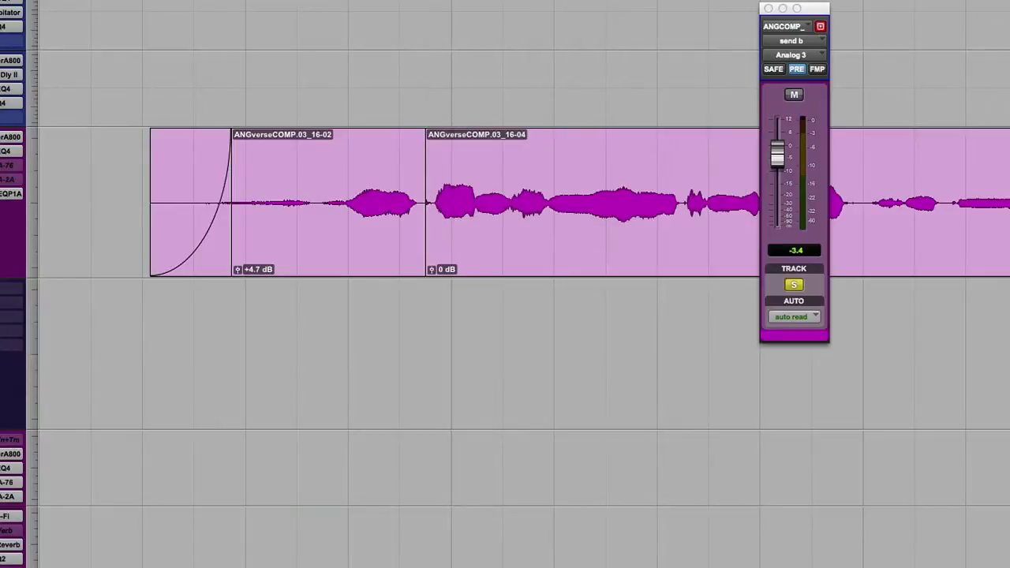
Close the ANGCOMP send output window and drop the _SNAP clip just ahead of the vocal clips
{"action": "left_click", "coordinate": [65, 330]}
{"action": "scroll", "coordinate": [98, 330], "scroll_direction": "left", "scroll_amount": 5}
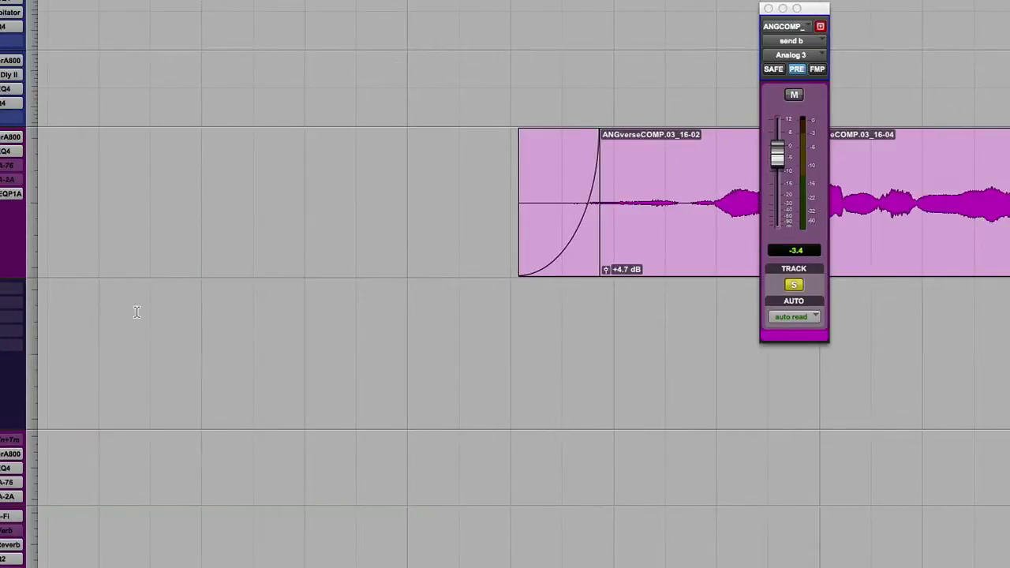
{"action": "left_click", "coordinate": [767, 9]}
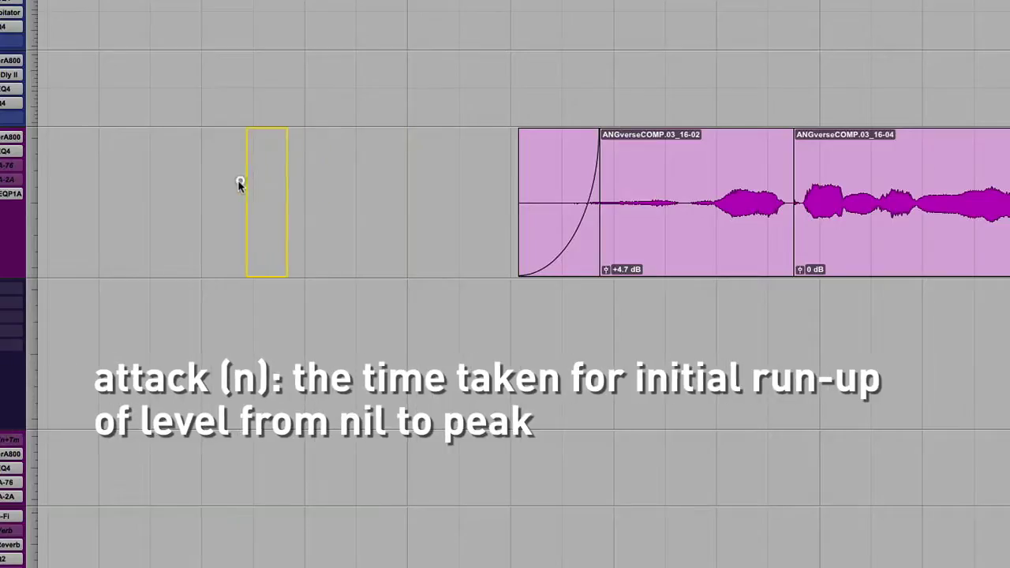
{"action": "left_click_drag", "start_coordinate": [240, 183], "coordinate": [232, 183]}
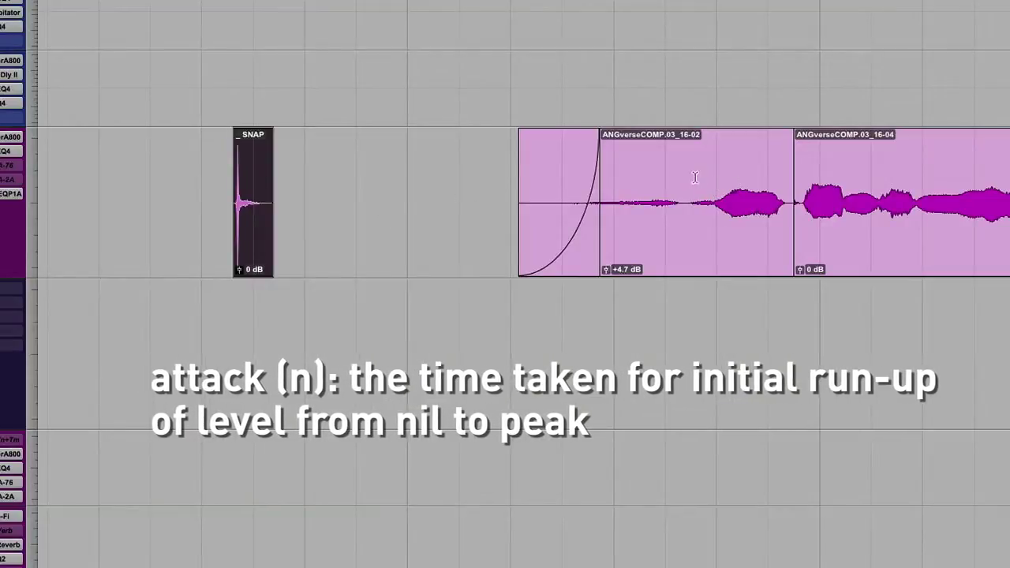
Set the record start in the new track just before the SNAP clip and record the pedal's output
{"action": "left_click_drag", "start_coordinate": [480, 209], "coordinate": [954, 209]}
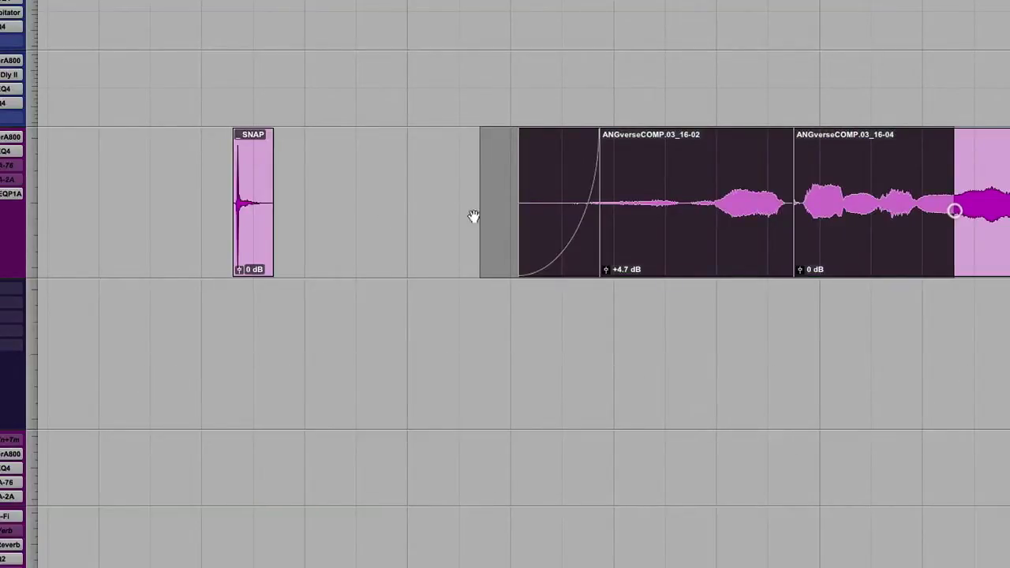
{"action": "left_click", "coordinate": [250, 247]}
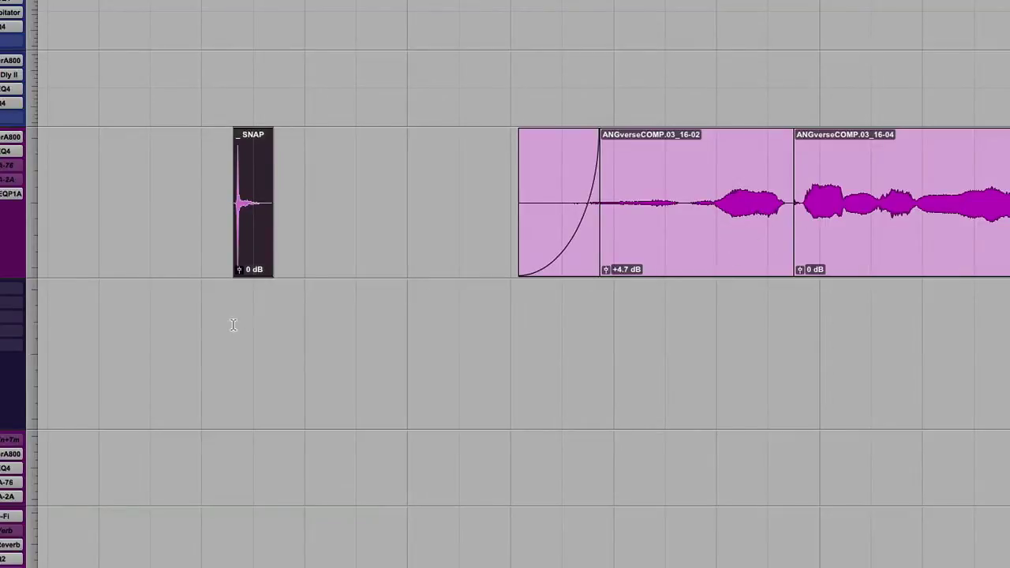
{"action": "left_click", "coordinate": [208, 309]}
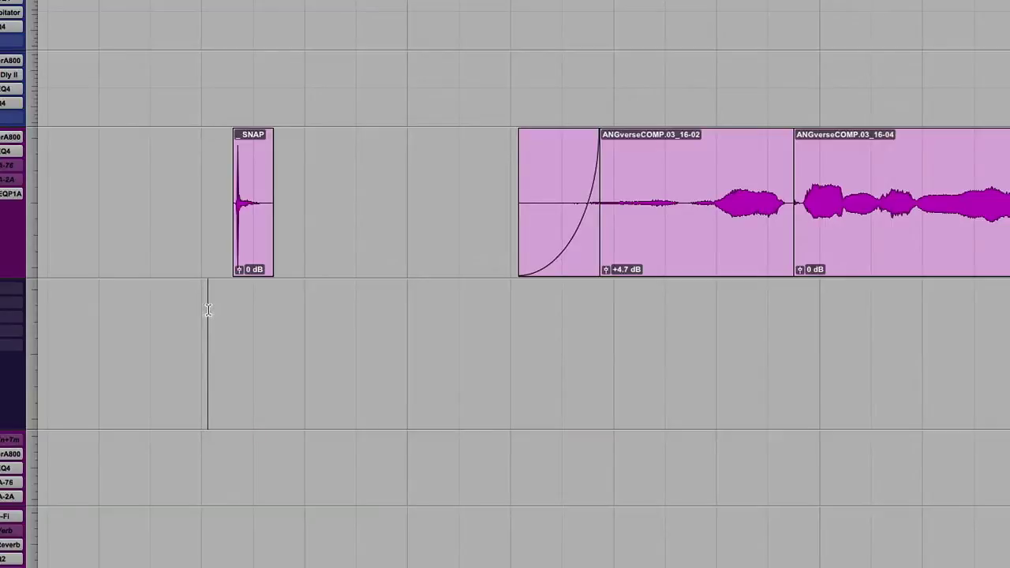
{"action": "left_click", "coordinate": [191, 296]}
{"action": "left_click", "coordinate": [193, 164]}
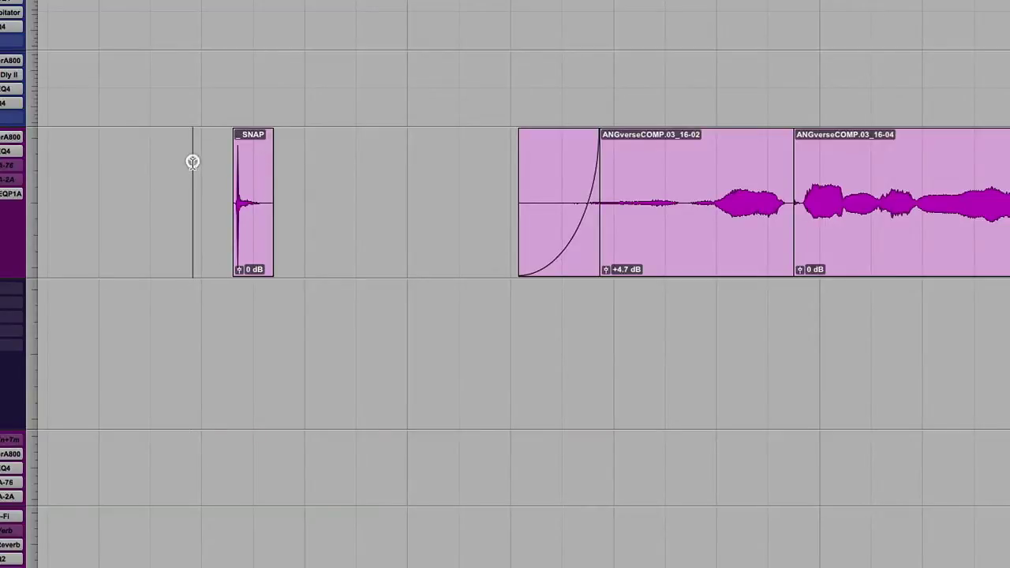
{"action": "left_click", "coordinate": [184, 320]}
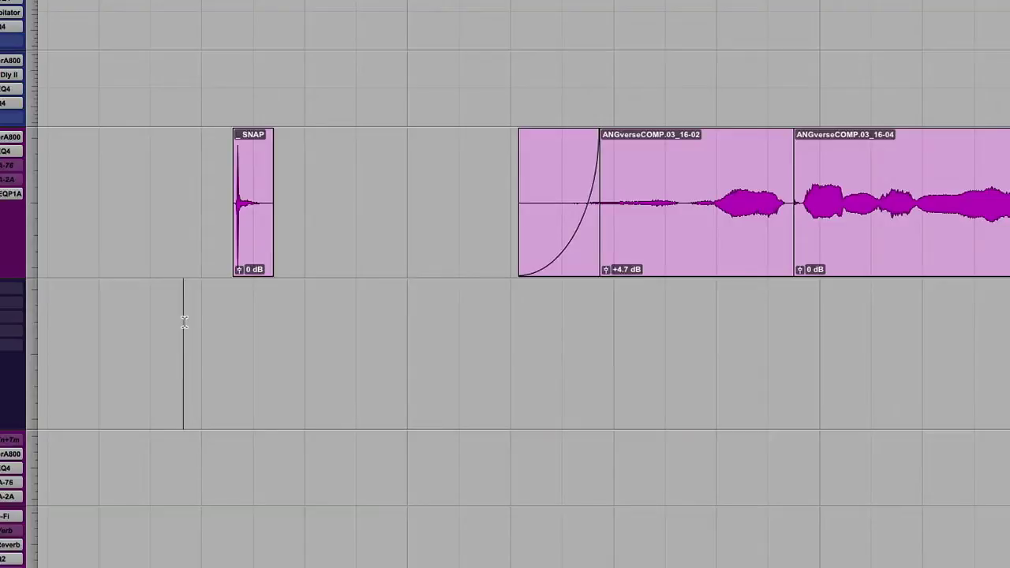
{"action": "key", "text": "super+space"}
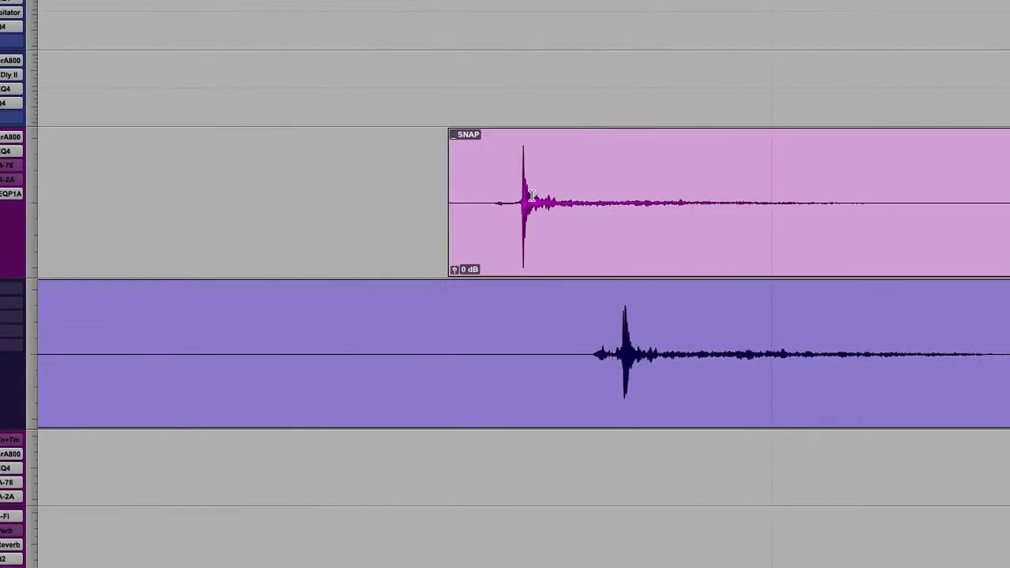
Measure the gap between the two snap transients and slide the VOX FX clip left under the snap
{"action": "left_click_drag", "start_coordinate": [527, 197], "coordinate": [624, 359]}
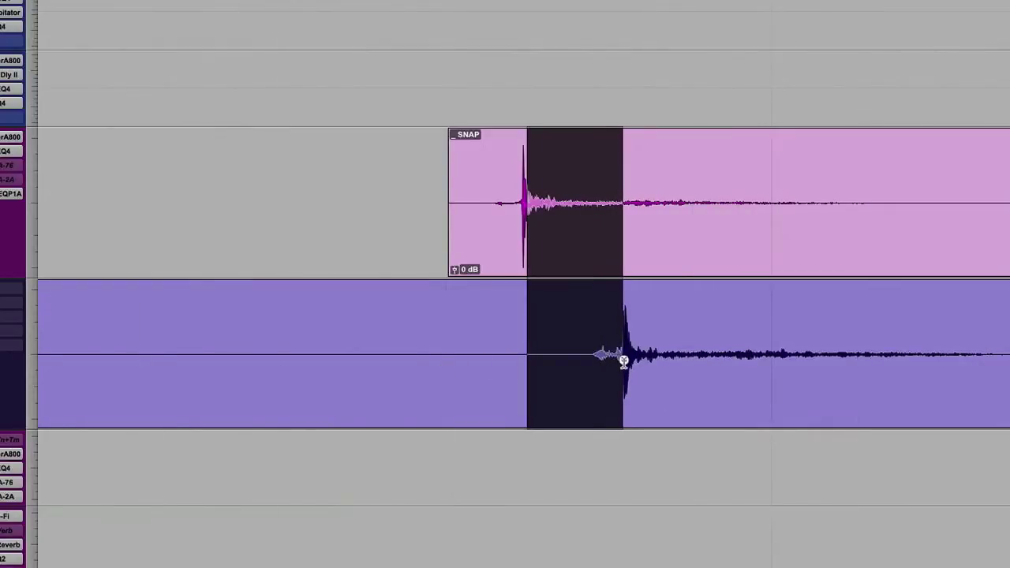
{"action": "left_click", "coordinate": [523, 175], "text": "shift"}
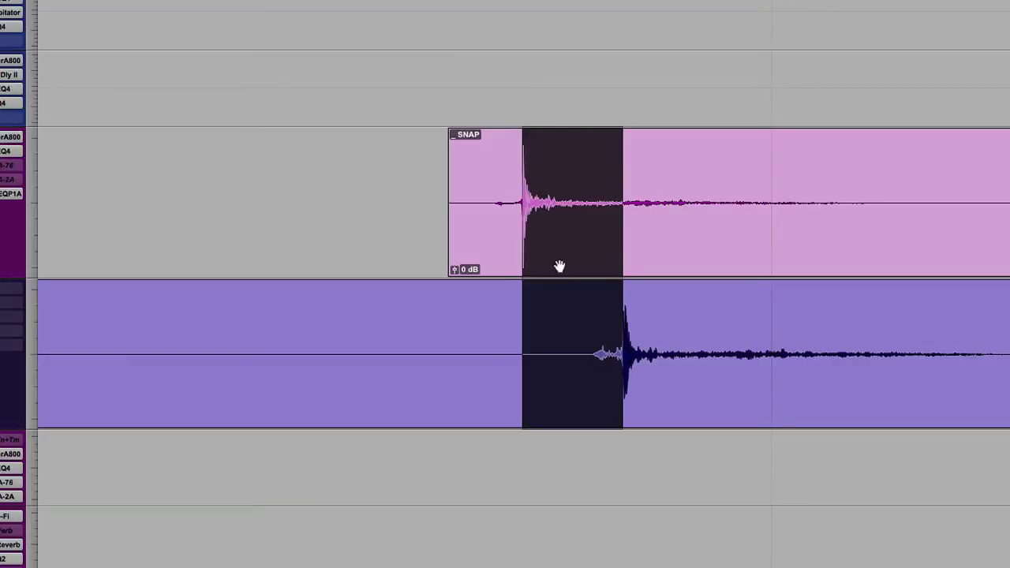
{"action": "left_click", "coordinate": [617, 368]}
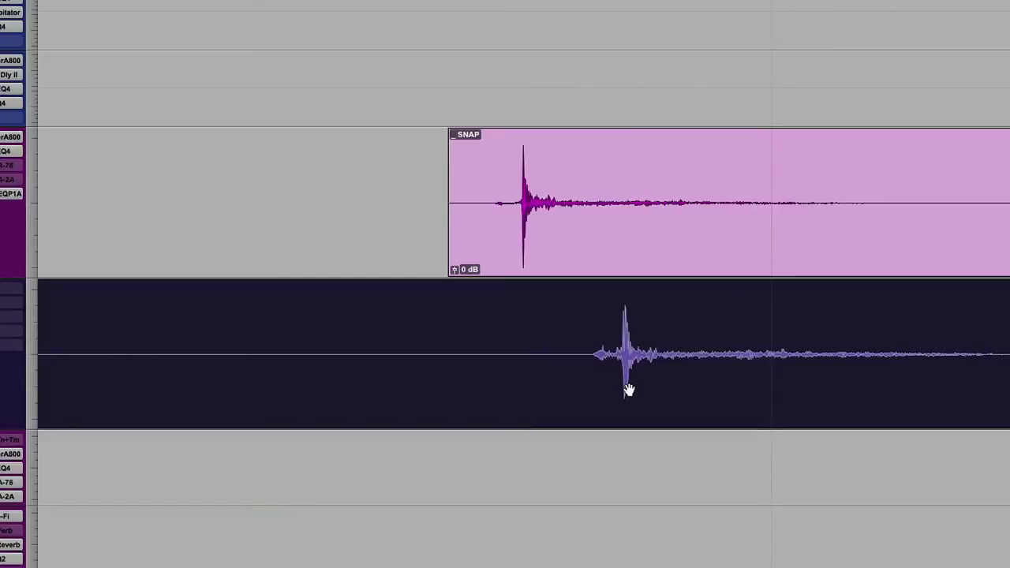
{"action": "left_click_drag", "start_coordinate": [627, 390], "coordinate": [534, 377]}
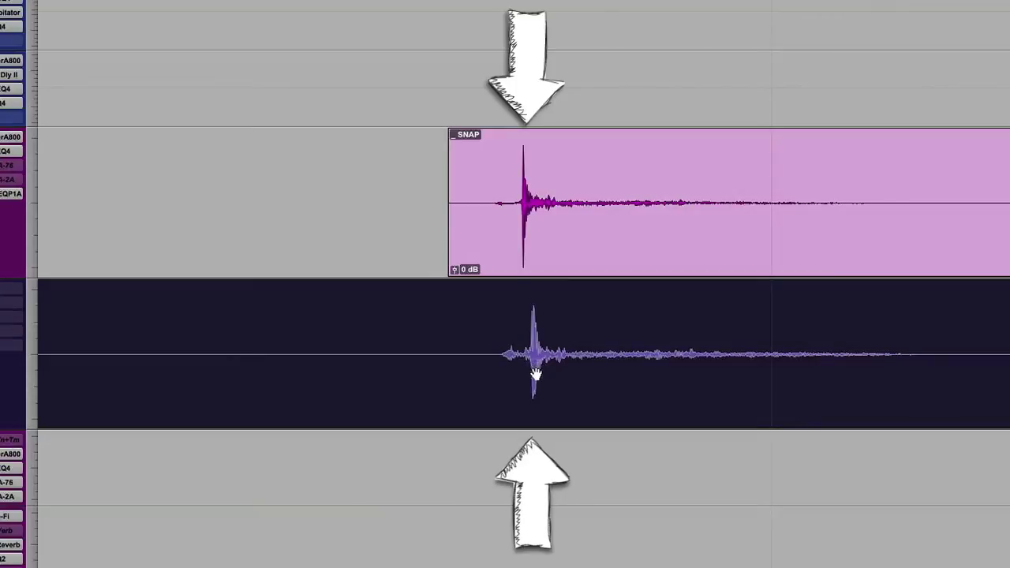
Zoom in on the transients and nudge VOX FX until its snap aligns with the _SNAP peak
{"action": "left_click", "coordinate": [525, 316]}
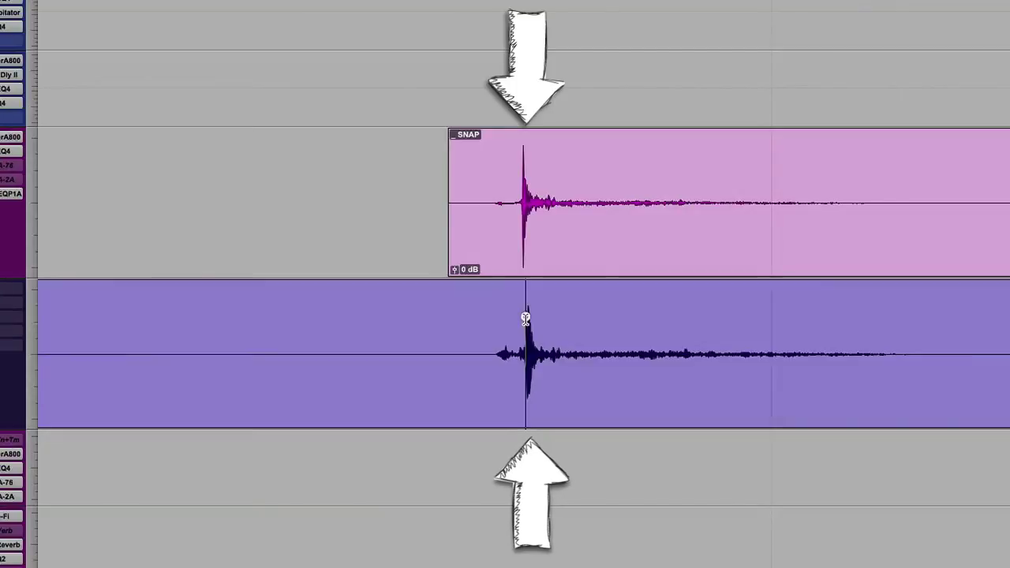
{"action": "key", "text": "super+bracketright"}
{"action": "left_click", "coordinate": [614, 339]}
{"action": "key", "text": "super+bracketright"}
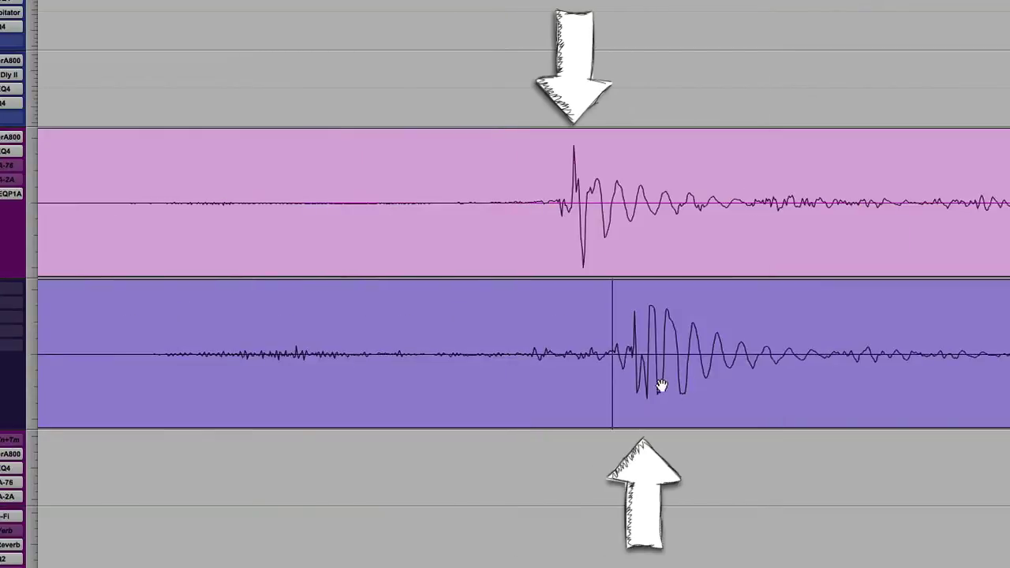
{"action": "key", "text": "super+bracketright"}
{"action": "key", "text": "super+bracketright"}
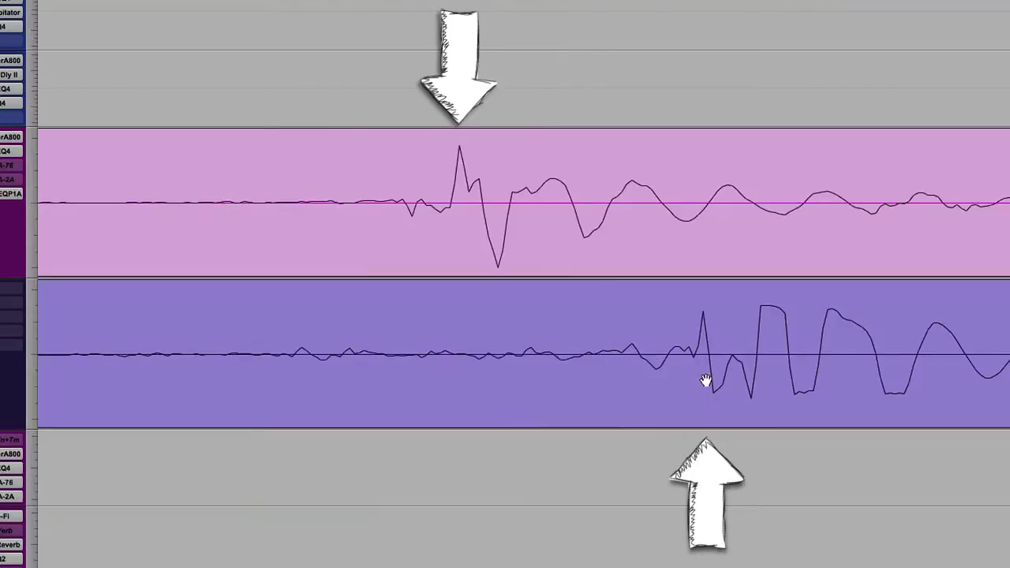
{"action": "left_click", "coordinate": [680, 361]}
{"action": "left_click_drag", "start_coordinate": [680, 362], "coordinate": [466, 355]}
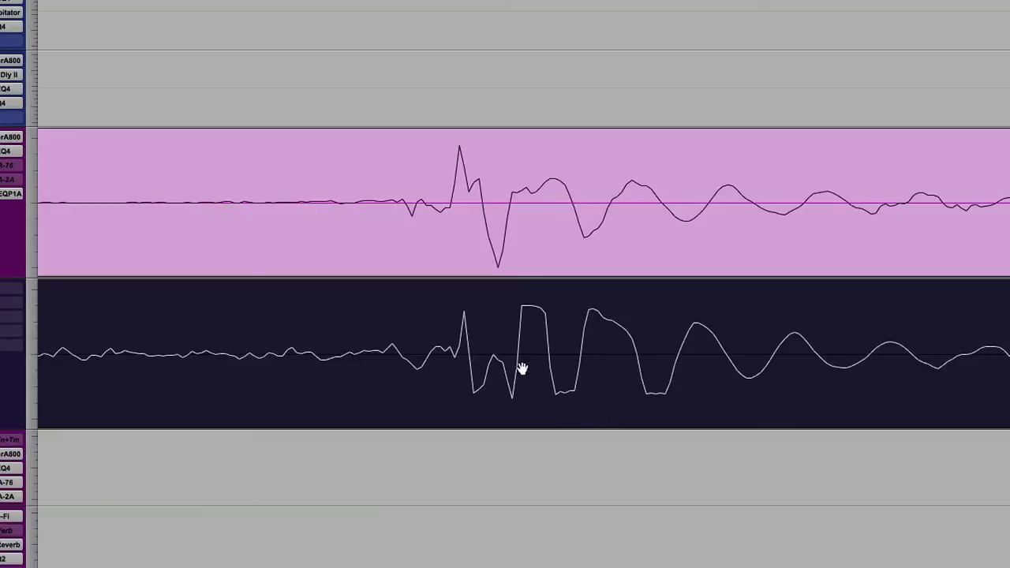
{"action": "key", "text": "super+bracketleft"}
{"action": "key", "text": "super+bracketleft"}
{"action": "key", "text": "super+bracketleft"}
{"action": "key", "text": "super+bracketleft"}
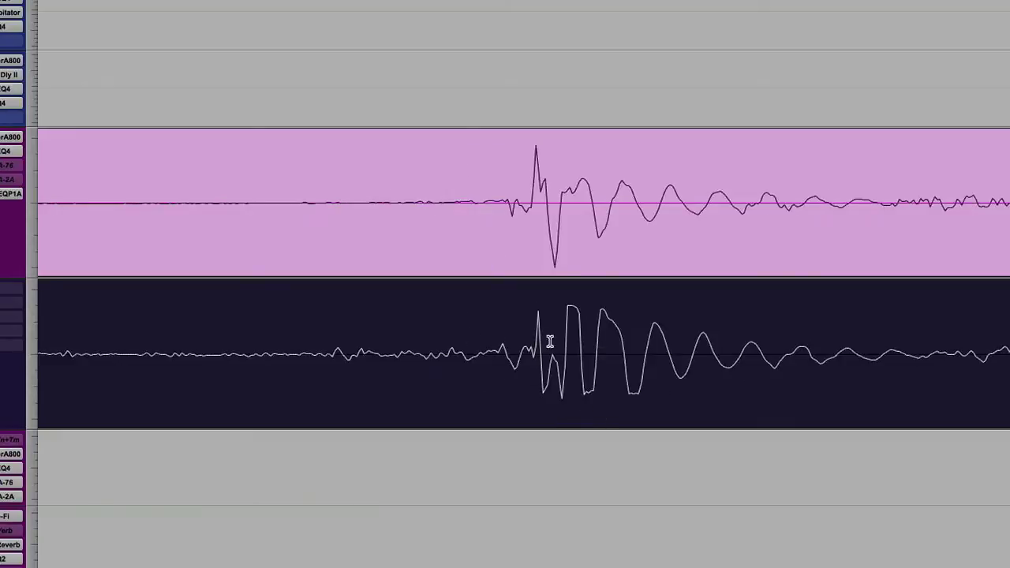
{"action": "left_click", "coordinate": [545, 290]}
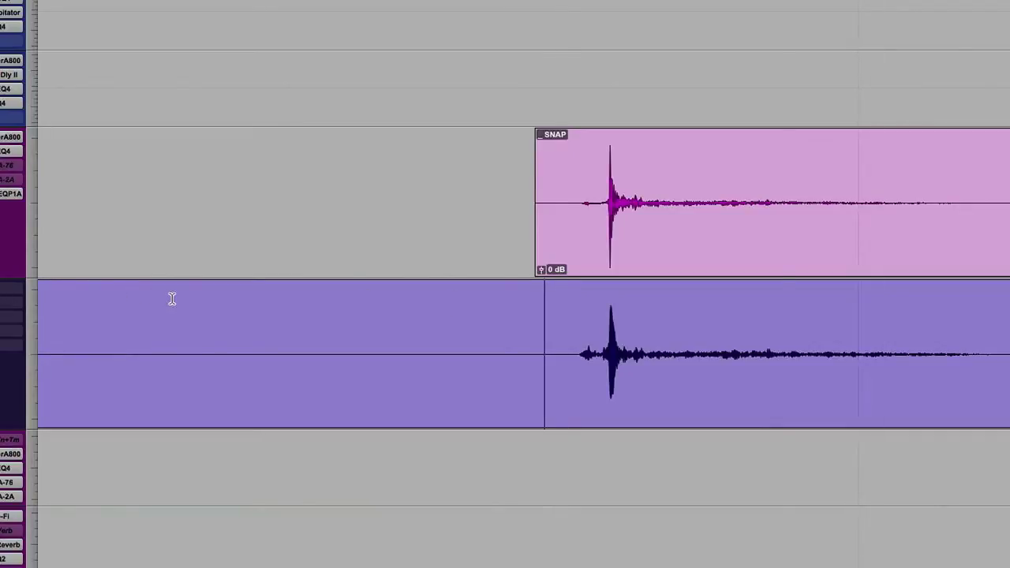
{"action": "key", "text": "super+bracketleft"}
{"action": "key", "text": "super+bracketleft"}
{"action": "key", "text": "super+bracketleft"}
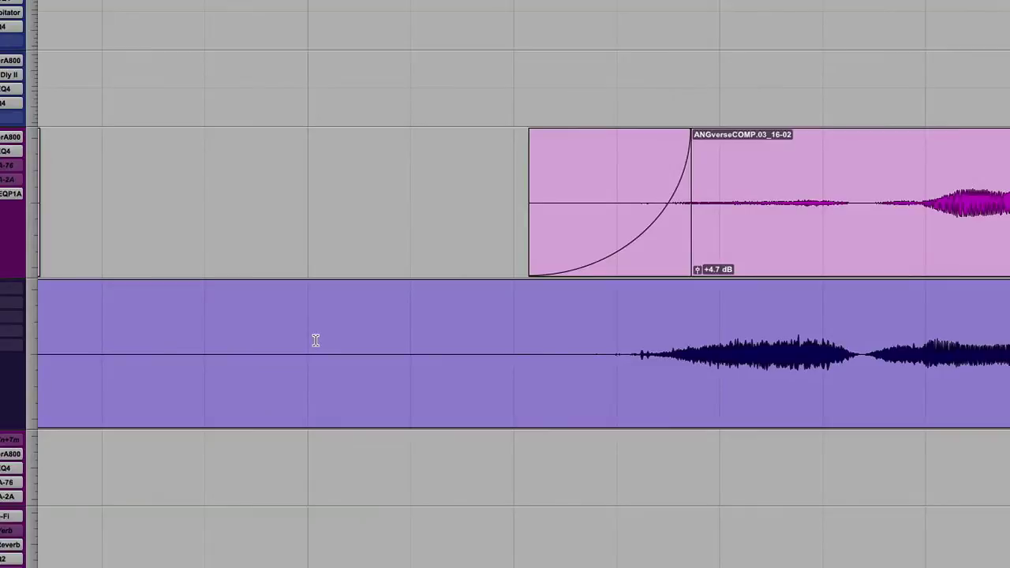
In the mixer, pull ANGCOMP down, unsolo, adjust VOX FX, then bring ANGCOMP back up
{"action": "key", "text": "super+equal"}
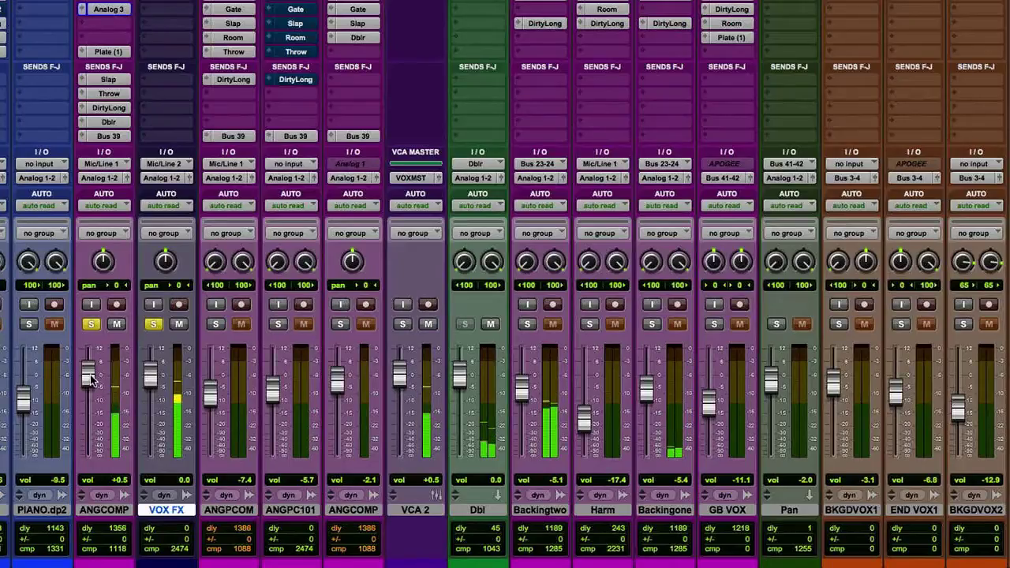
{"action": "left_click_drag", "start_coordinate": [91, 380], "coordinate": [90, 464]}
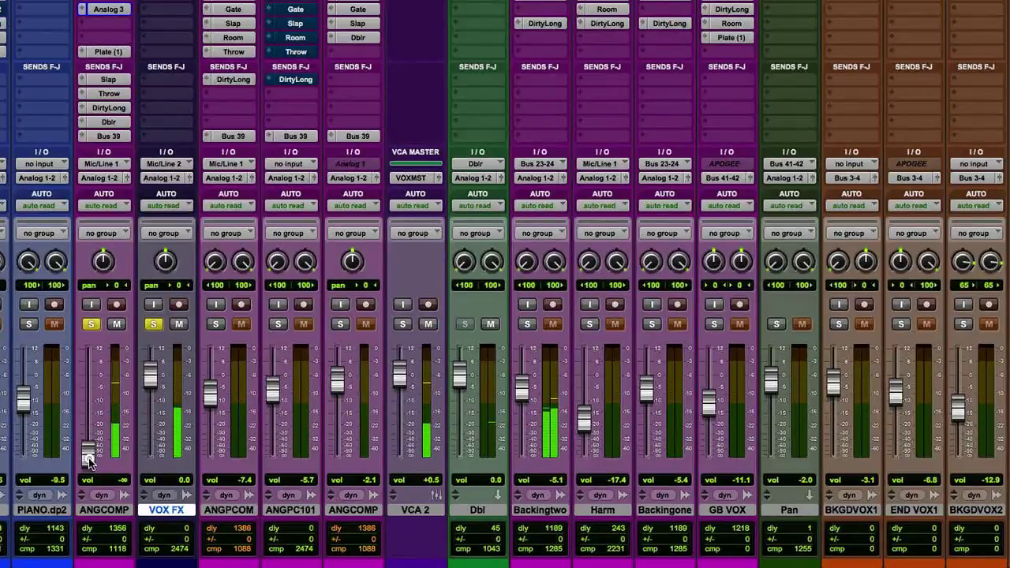
{"action": "left_click", "coordinate": [153, 325]}
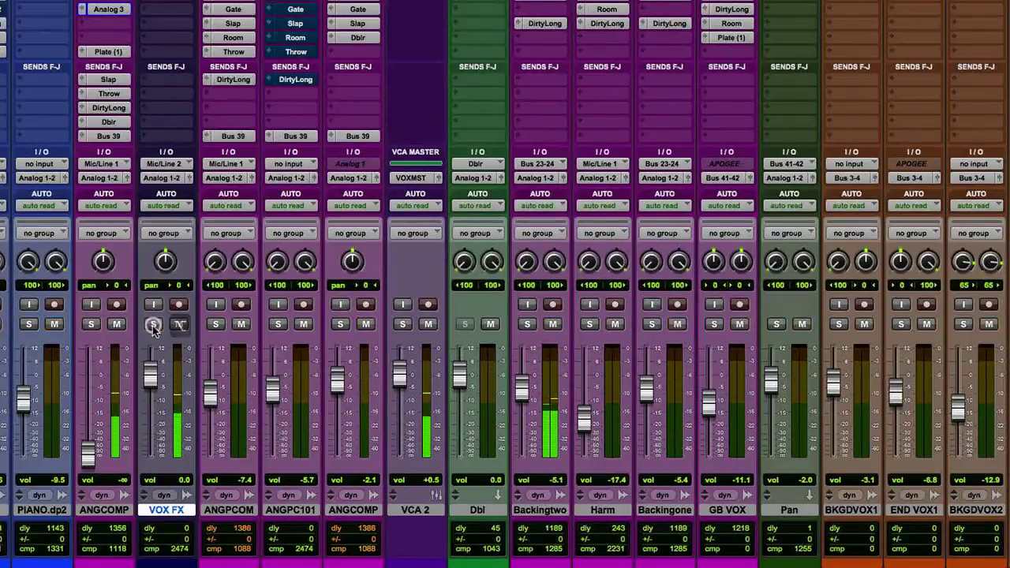
{"action": "left_click_drag", "start_coordinate": [150, 380], "coordinate": [152, 378]}
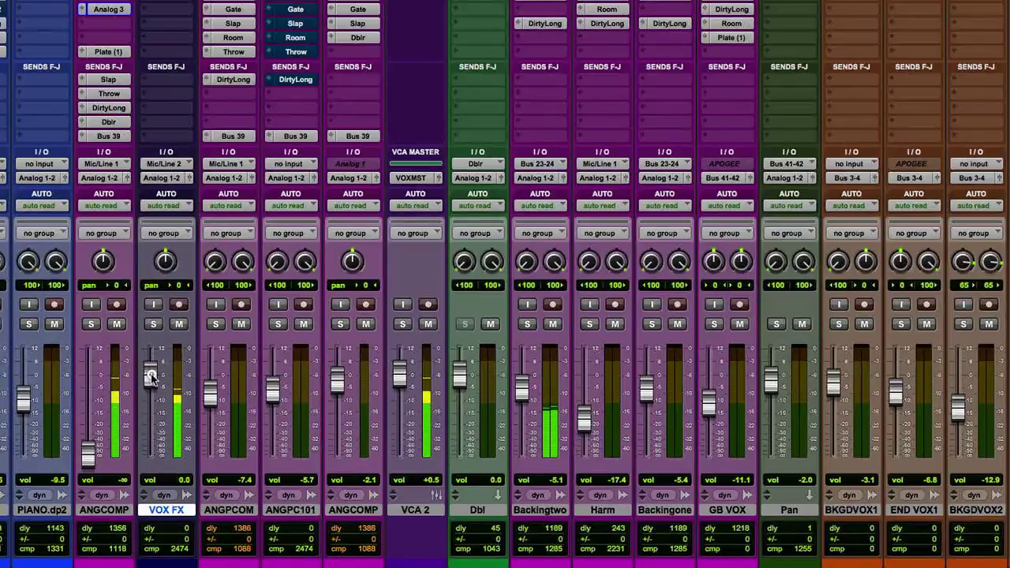
{"action": "left_click_drag", "start_coordinate": [89, 451], "coordinate": [89, 381]}
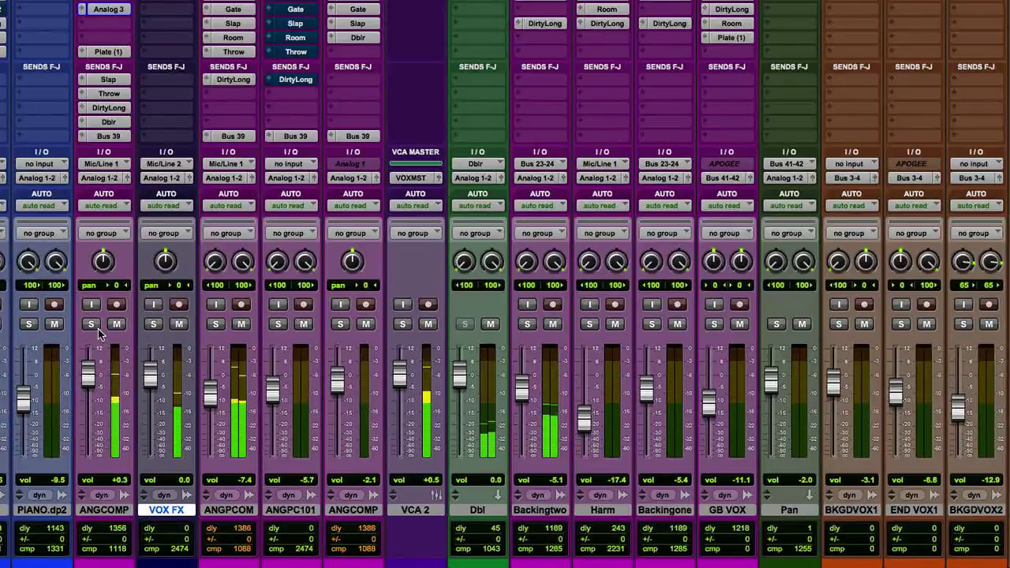
Solo ANGCOMP with VOX FX, trim ANGCOMP to -2.4 dB, then unsolo both
{"action": "left_click", "coordinate": [105, 511], "text": "shift"}
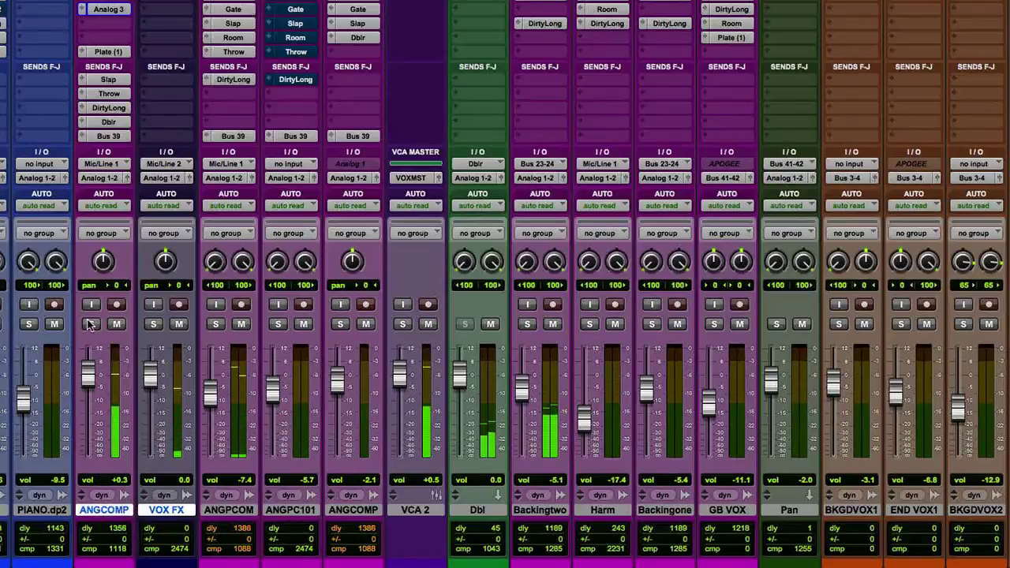
{"action": "key", "text": "shift+s"}
{"action": "left_click_drag", "start_coordinate": [92, 383], "coordinate": [90, 387]}
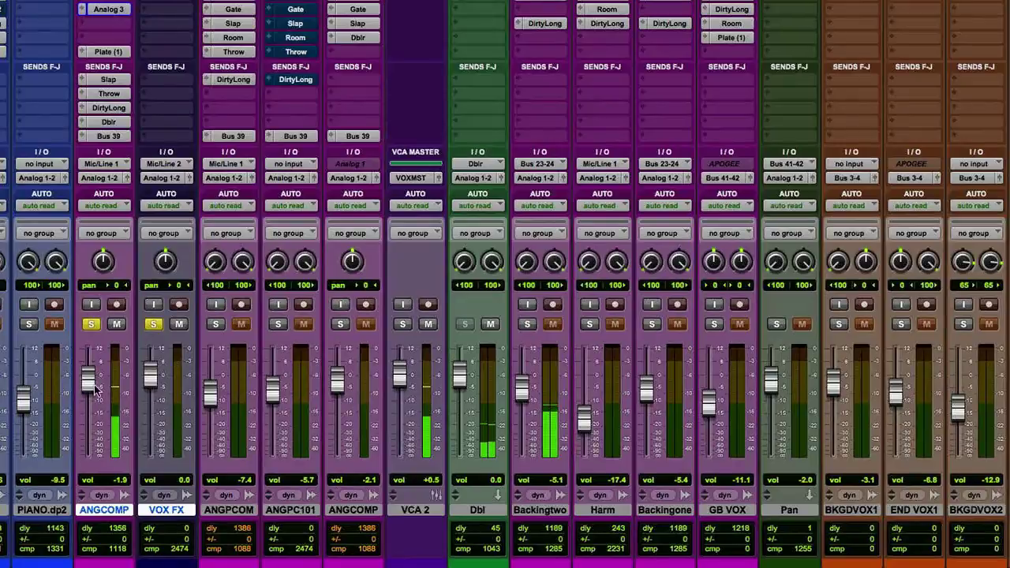
{"action": "left_click", "coordinate": [92, 324]}
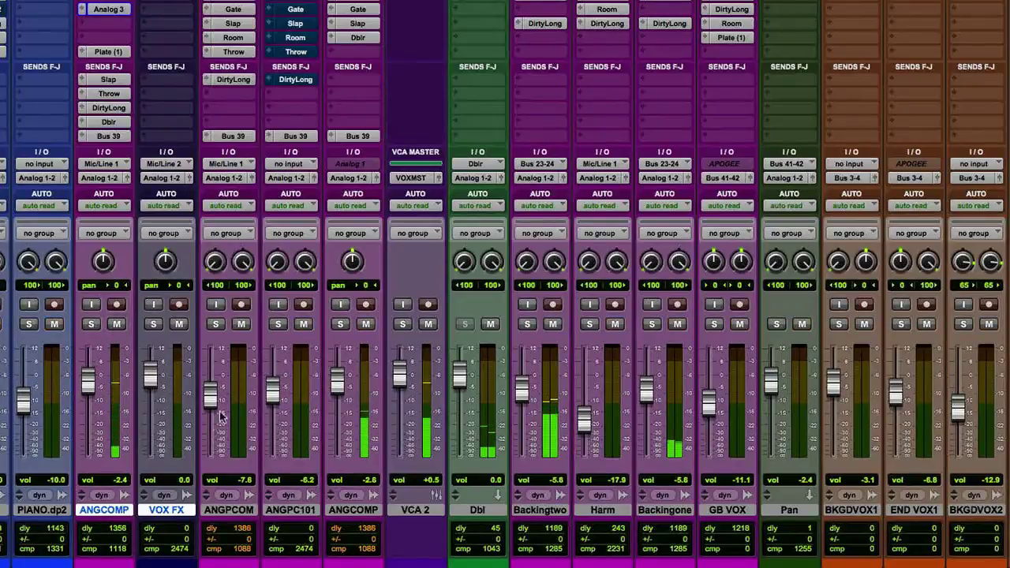